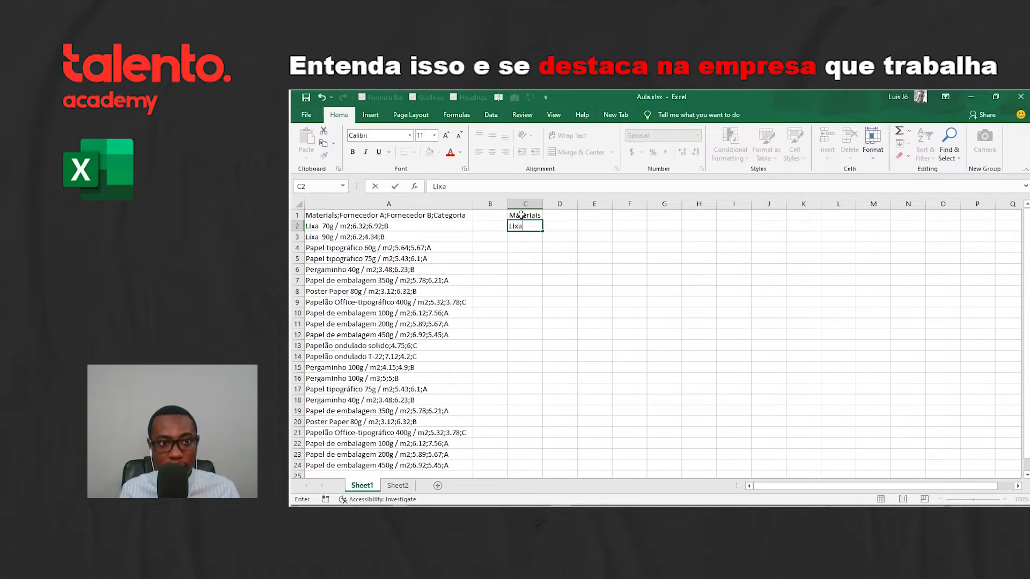
- Discard the Lixa entry in C2 and clear the Materials text from C1
left_click(523, 216)
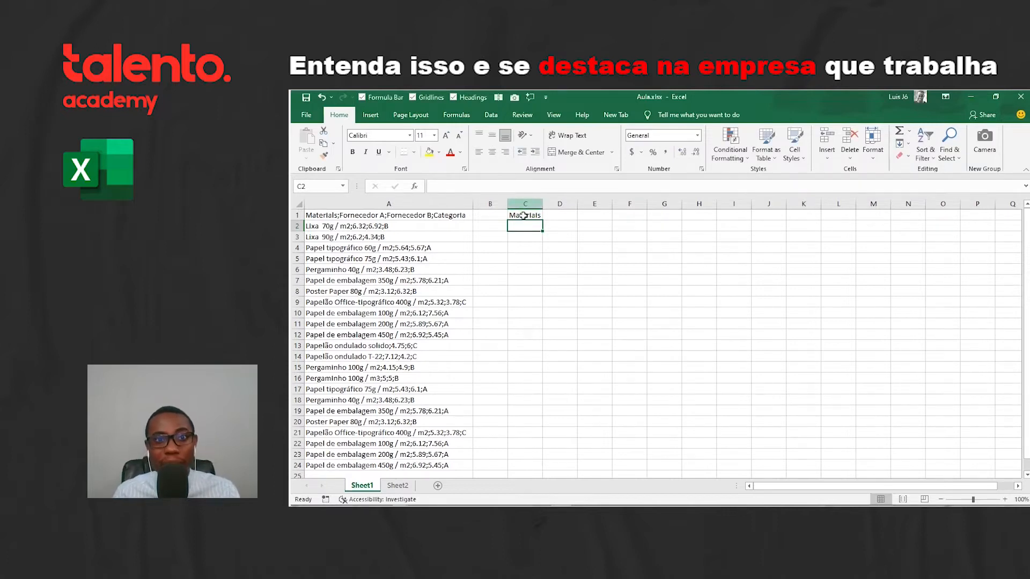
key("Delete")
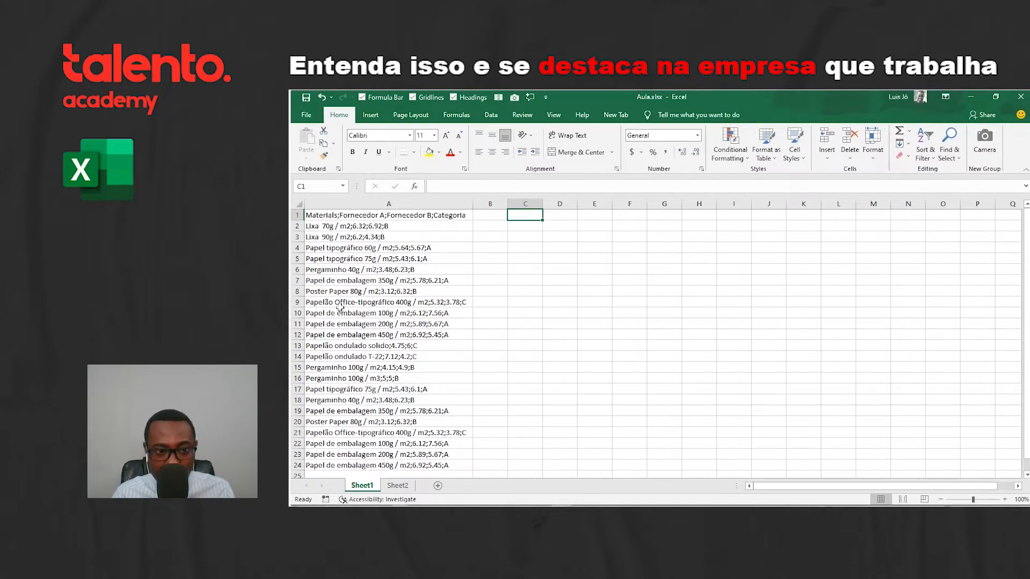
- Examine how semicolons separate the fields in column A, using the header in A1 and the record in A4
left_click(361, 215)
left_click(366, 227)
left_click(372, 203)
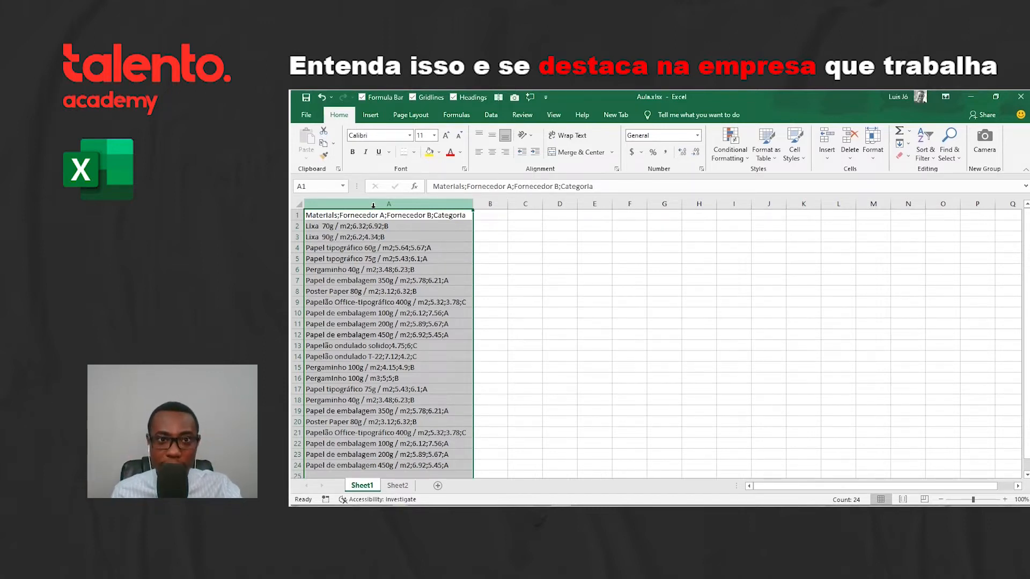
left_click(408, 357)
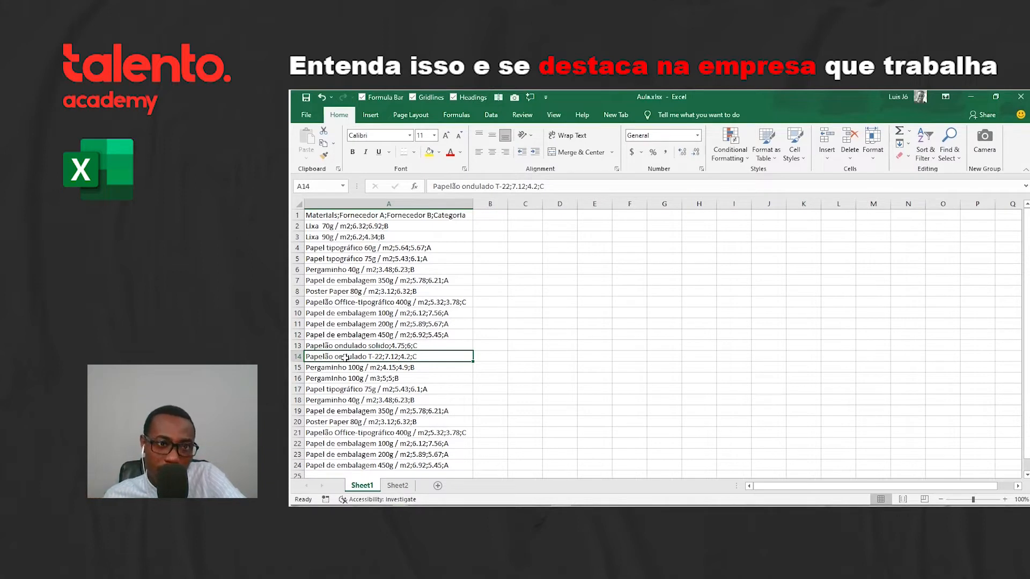
double_click(326, 215)
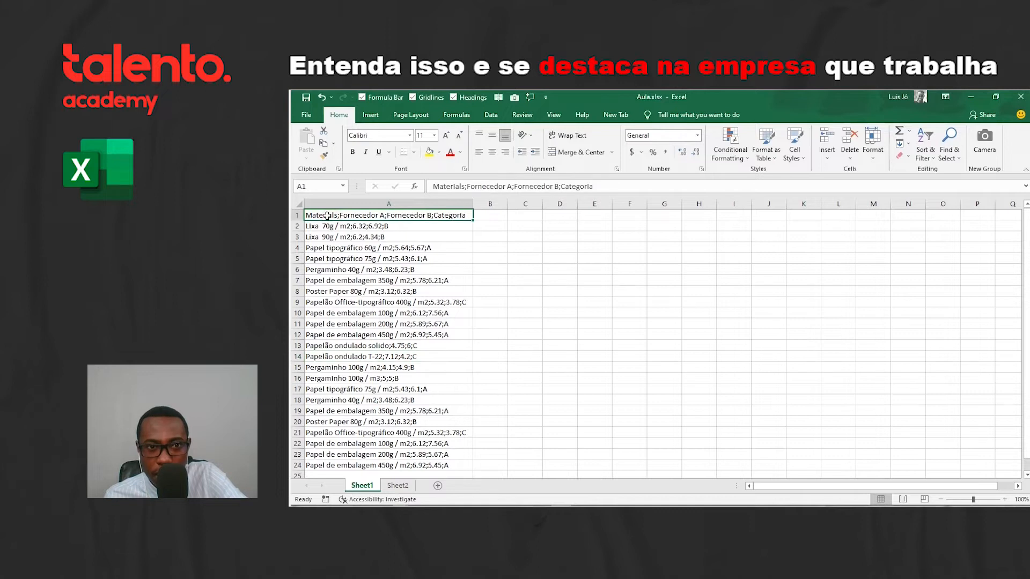
double_click(328, 215)
left_click(336, 215)
left_click_drag(336, 215, 386, 216)
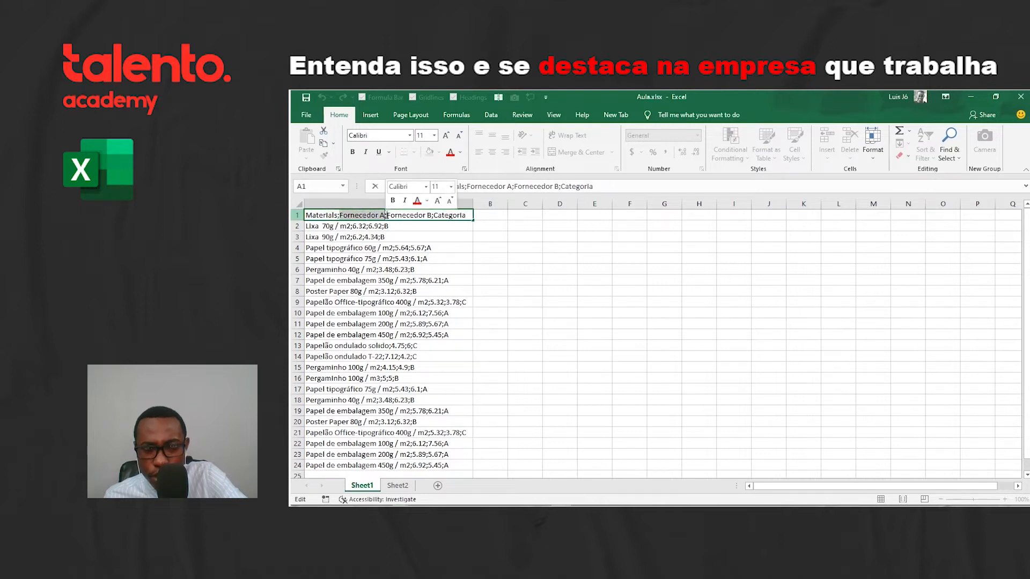
left_click(386, 215)
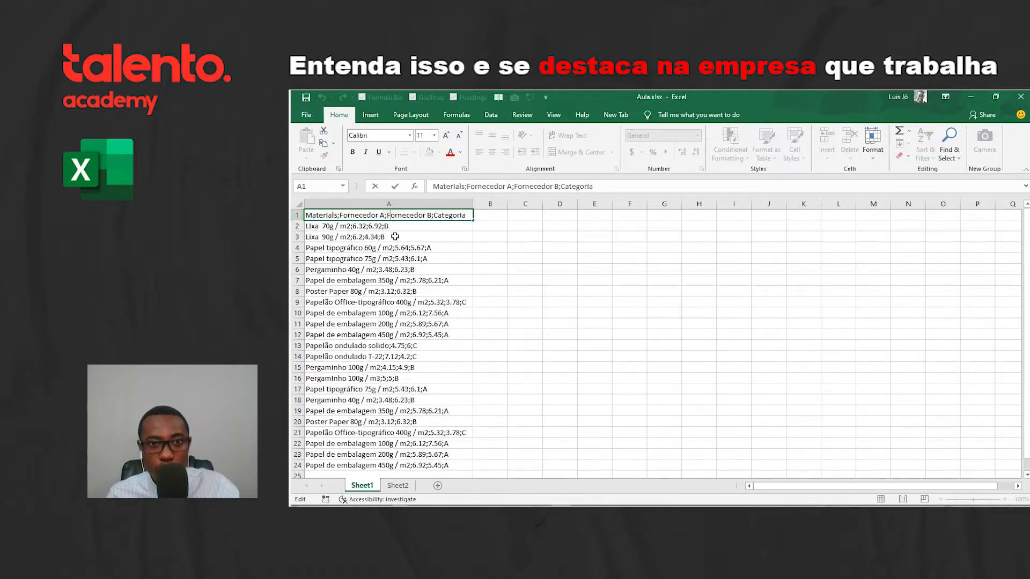
left_click(317, 248)
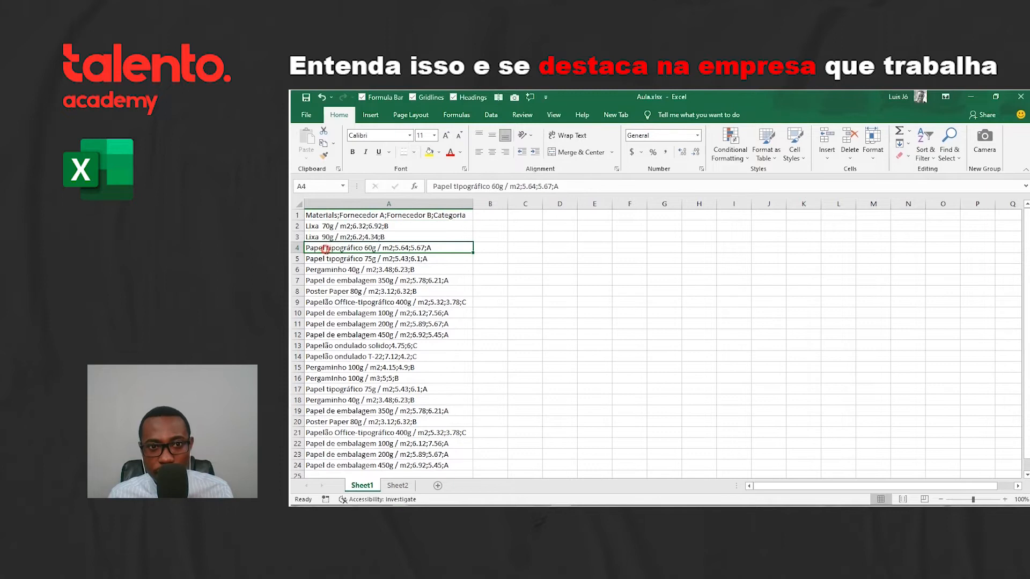
double_click(315, 247)
left_click_drag(305, 248, 423, 248)
left_click(393, 248)
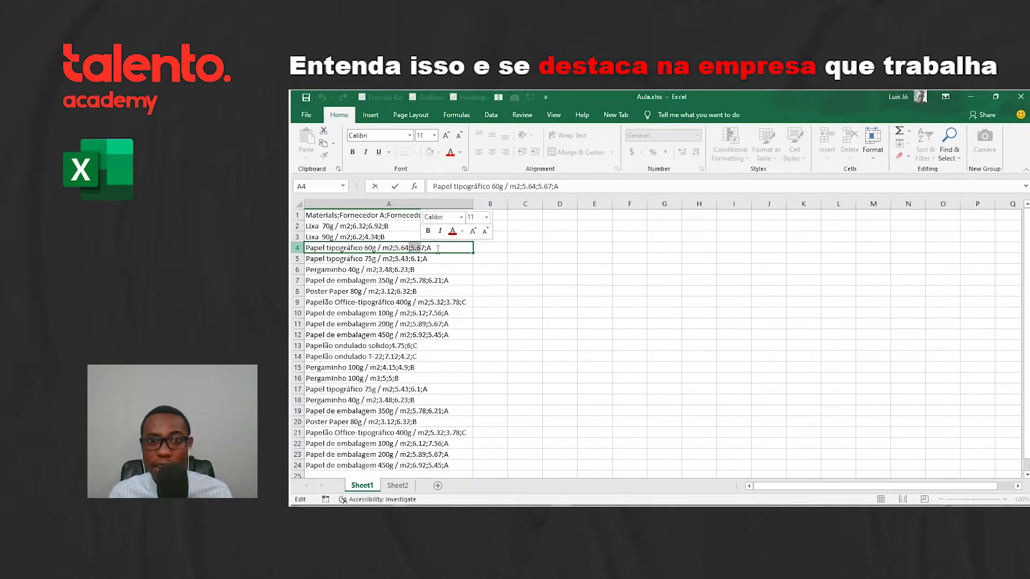
key("Escape")
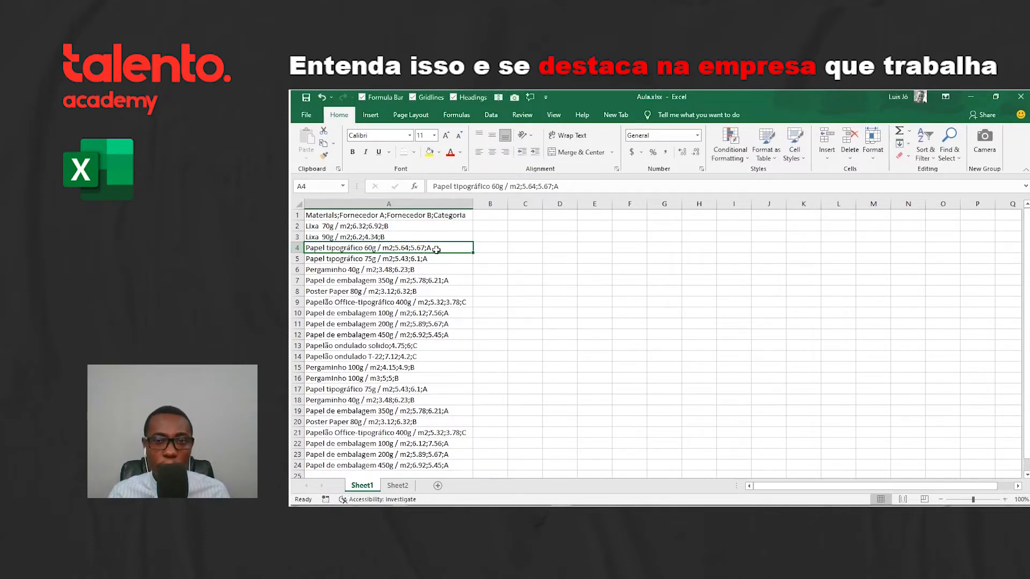
- Start Text to Columns on the whole of column A, moving the wizard closer to the data
left_click(348, 205)
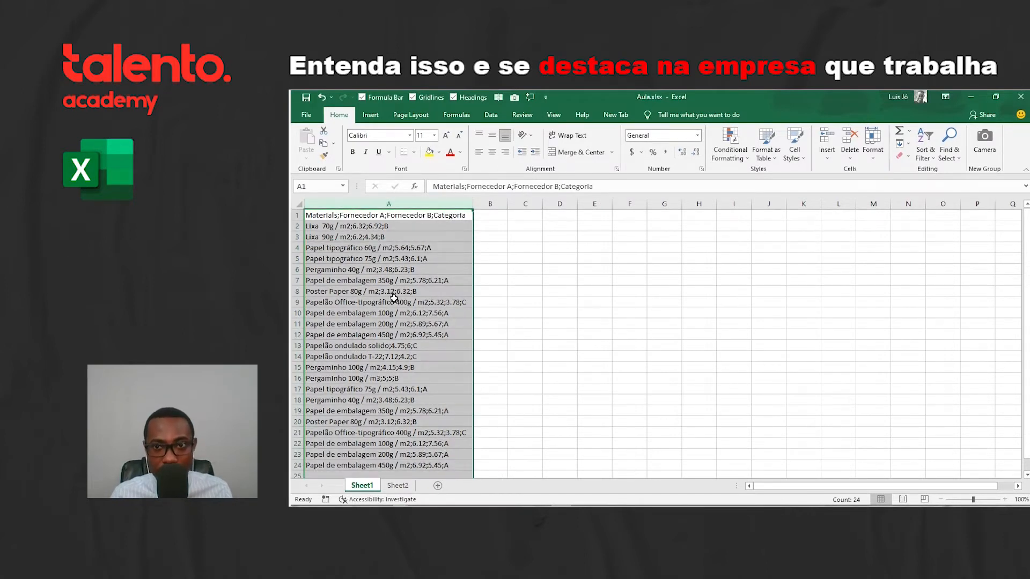
left_click(492, 115)
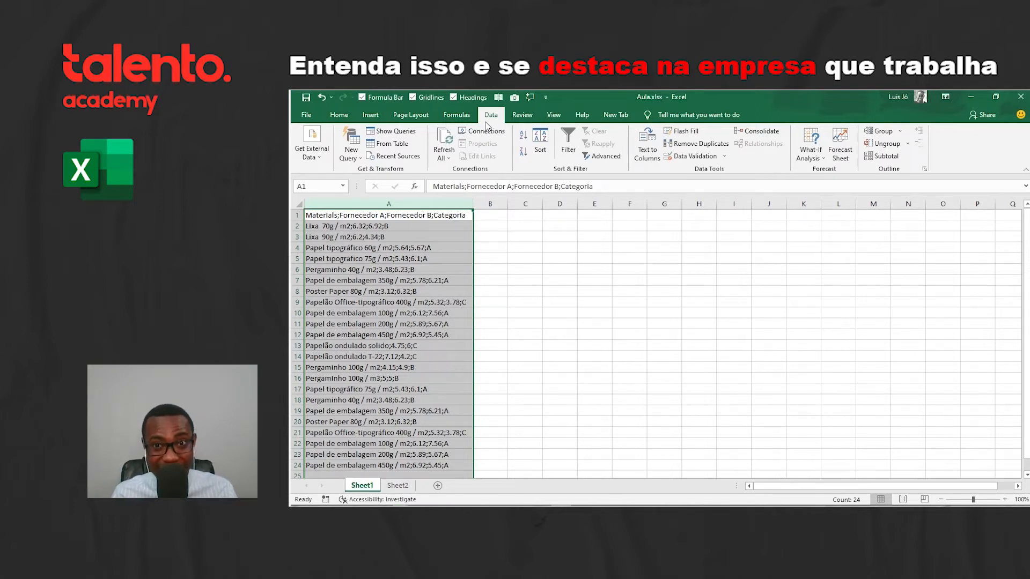
left_click(640, 154)
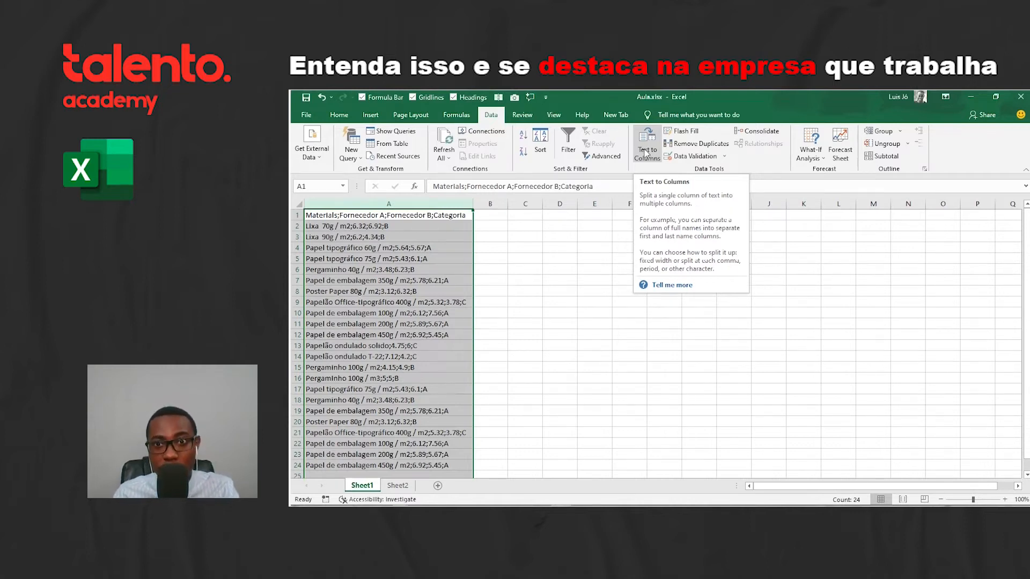
left_click(645, 152)
left_click_drag(852, 178, 658, 180)
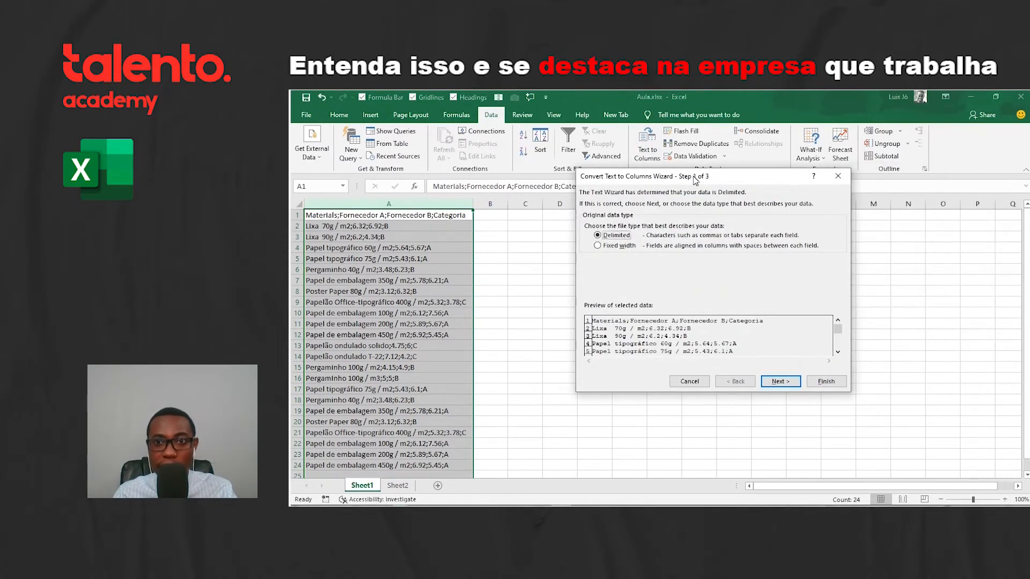
- Compare the Fixed width and Delimited data types, keep Delimited, and continue to the delimiter settings
left_click(623, 248)
left_click(620, 236)
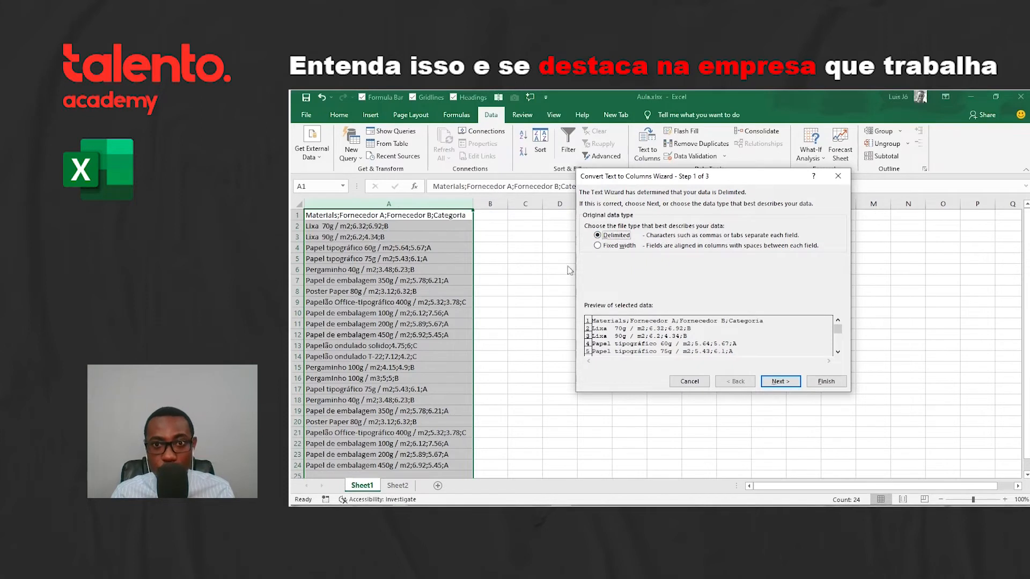
left_click(614, 248)
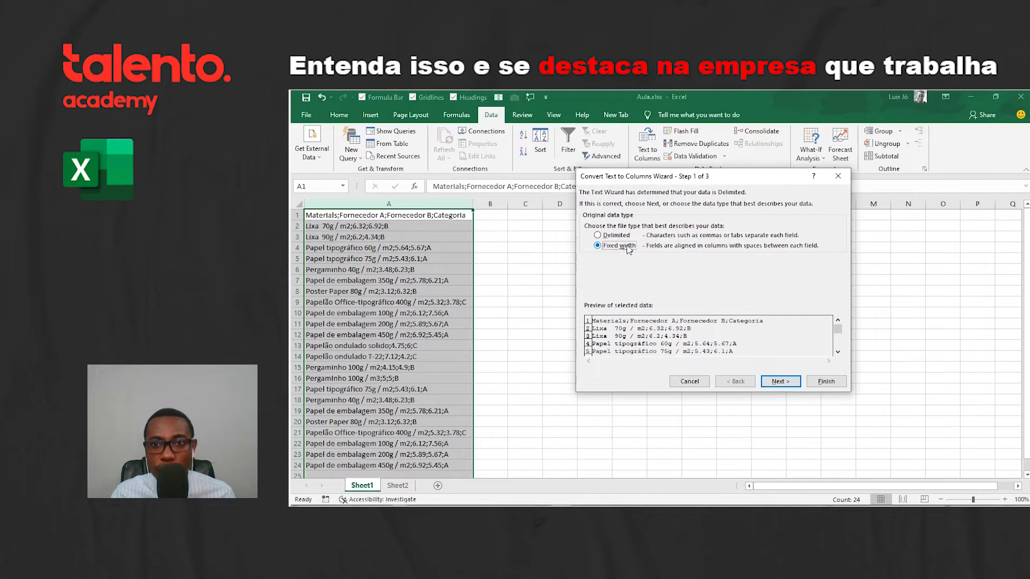
left_click(607, 237)
left_click(607, 248)
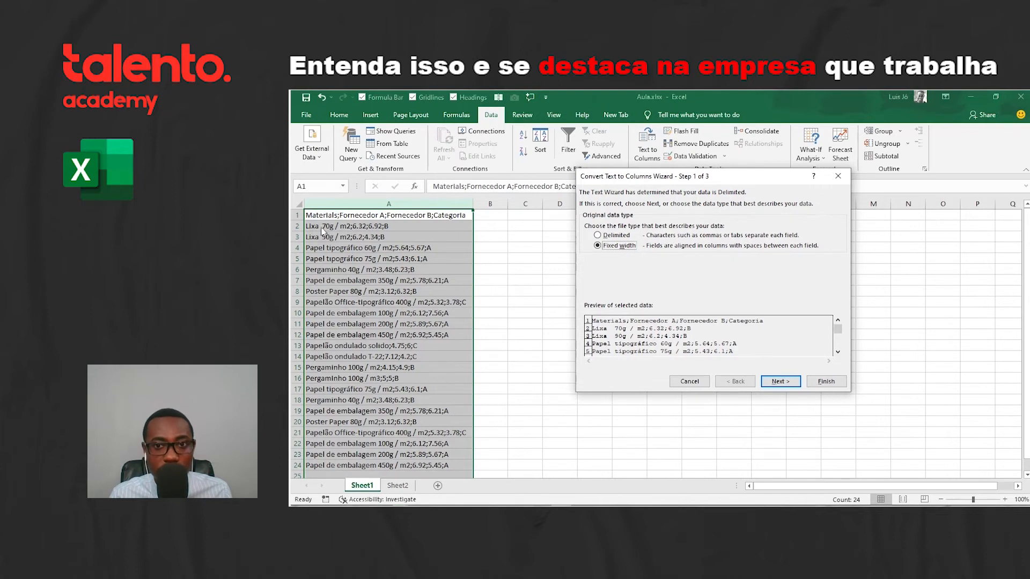
left_click(616, 236)
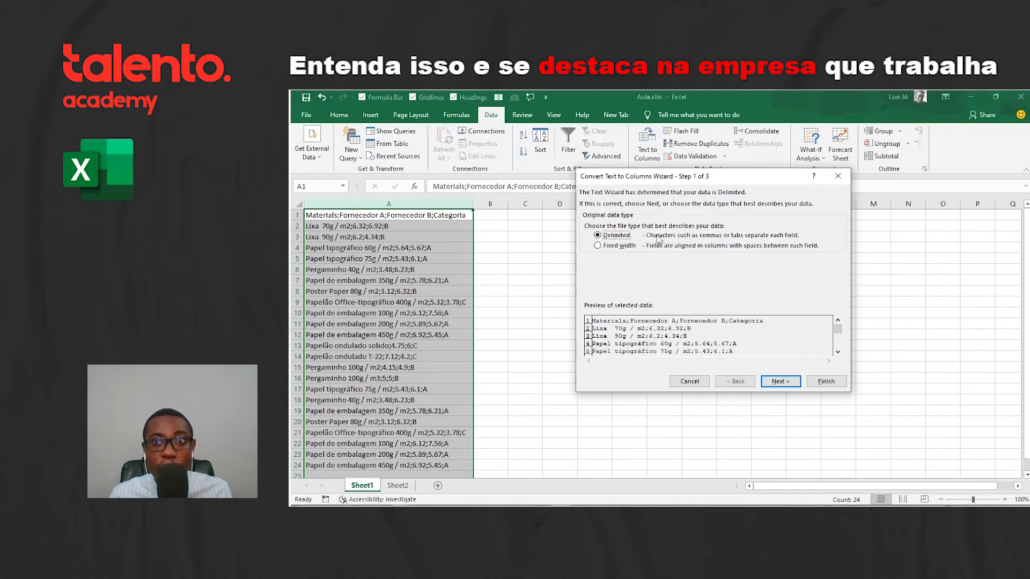
left_click(605, 246)
left_click(607, 236)
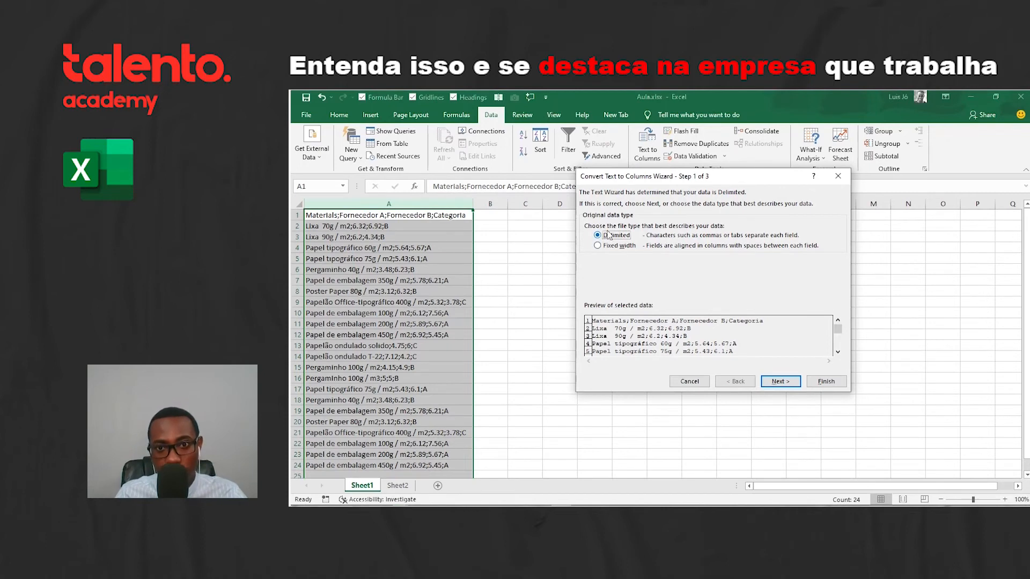
left_click(784, 384)
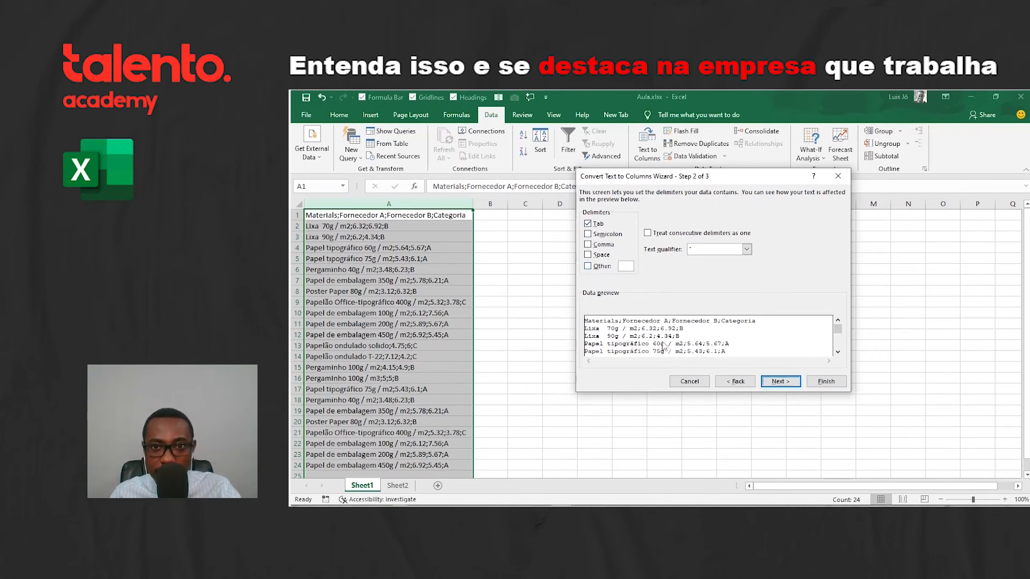
- Turn off the Tab delimiter and set a custom Other delimiter of ";"
left_click(588, 225)
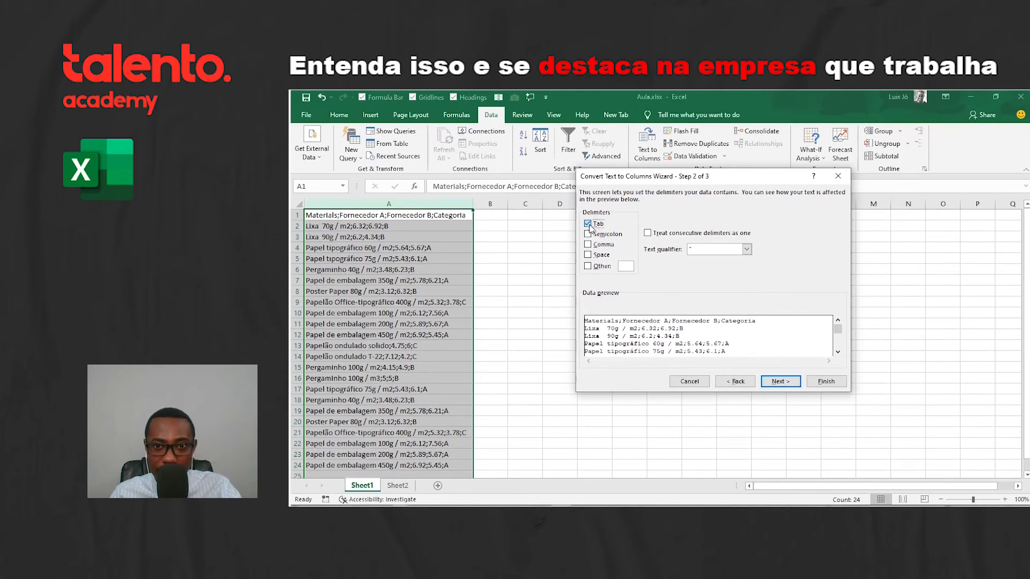
left_click(588, 266)
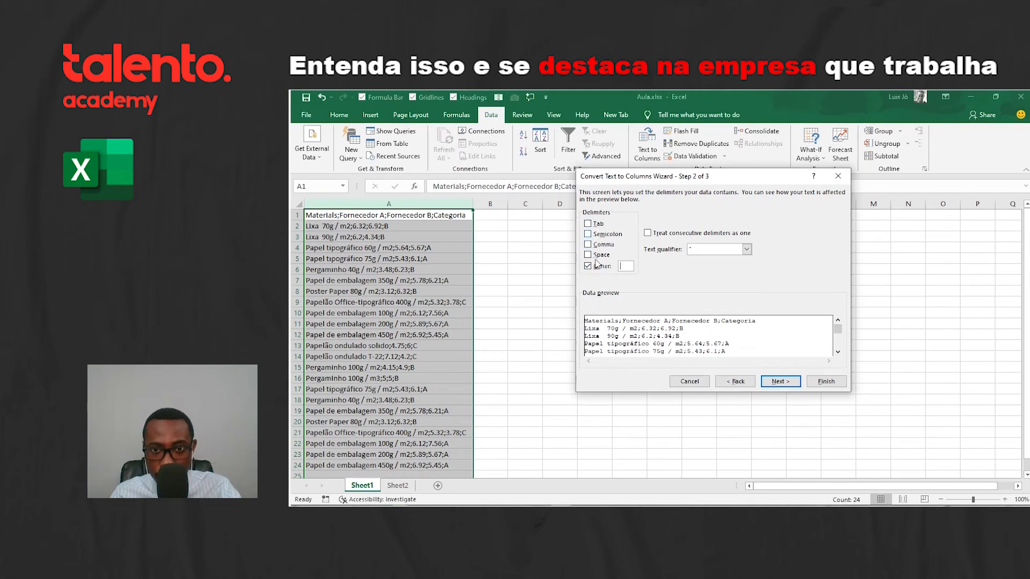
type(";")
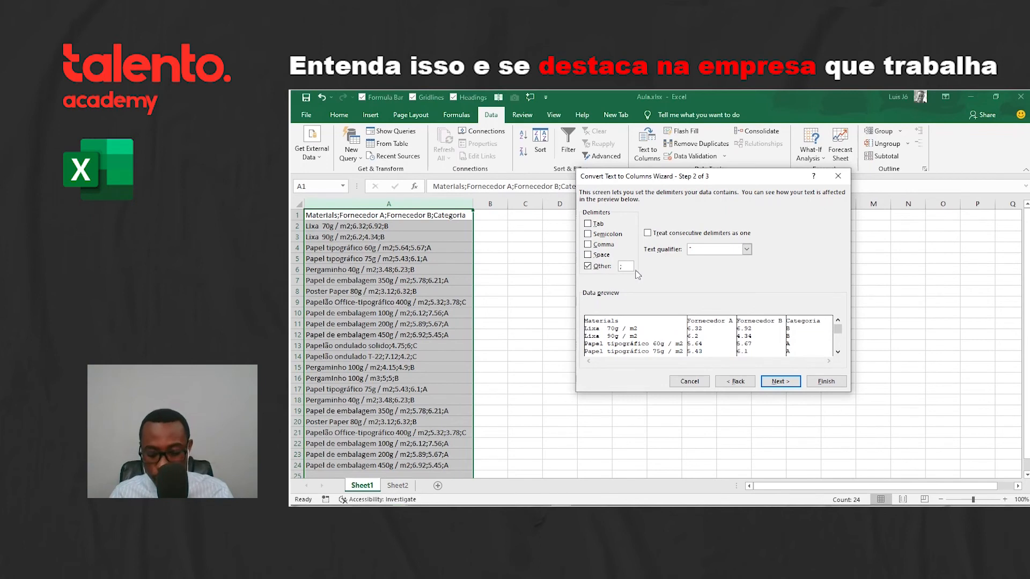
key("BackSpace")
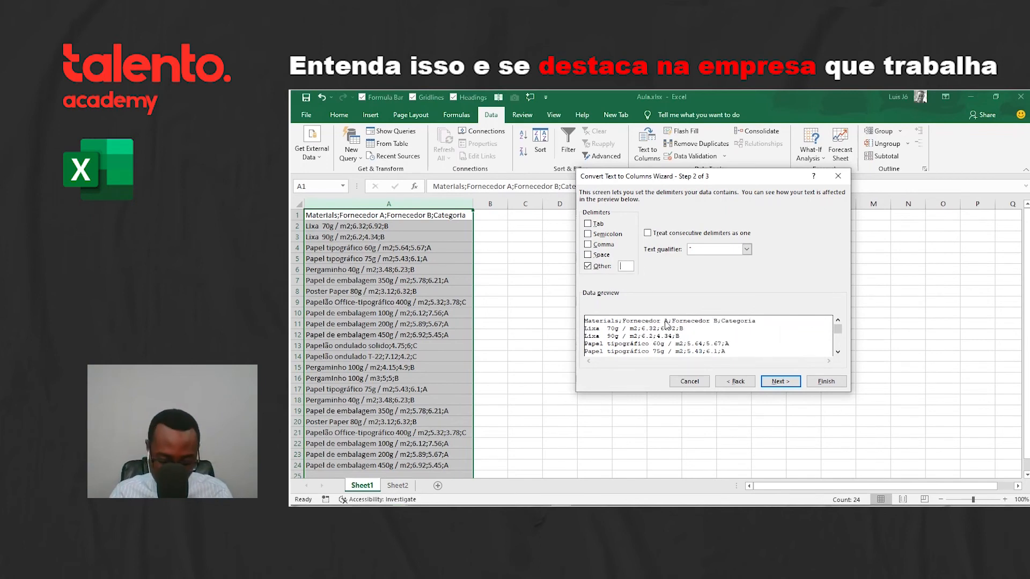
type(";")
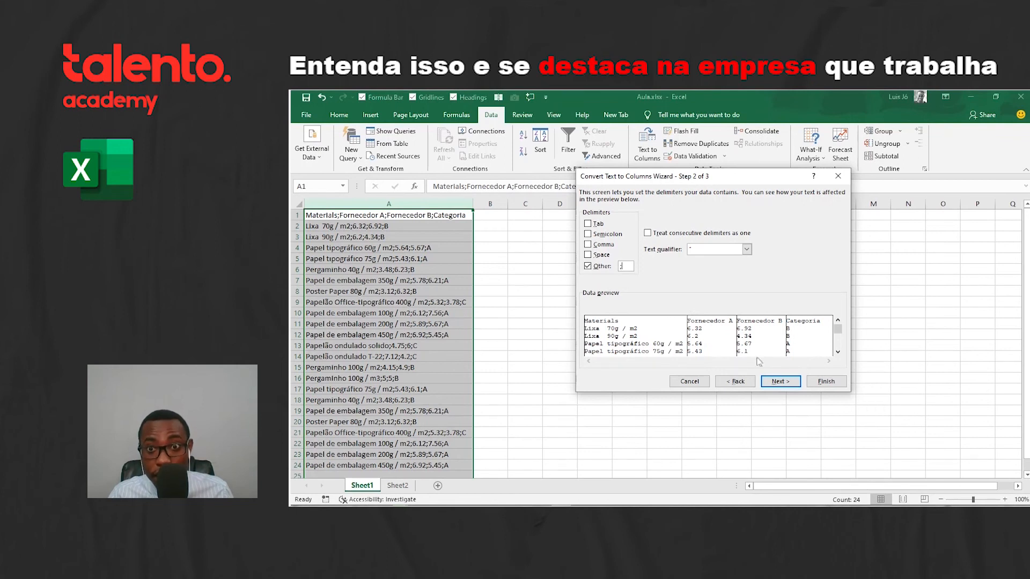
- Review the column data formats, trying Text on the Materials column and restoring General
left_click(779, 381)
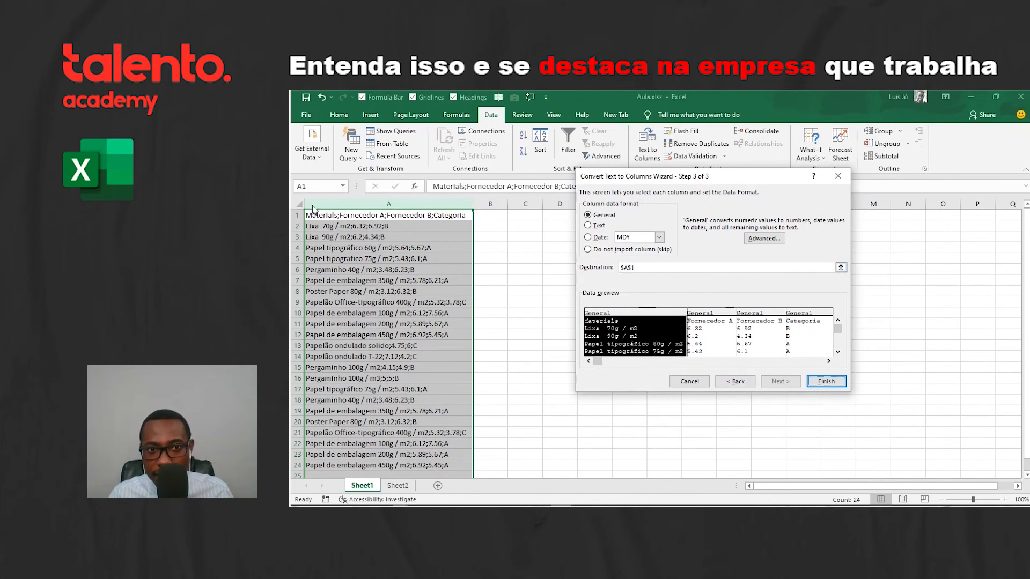
left_click(744, 381)
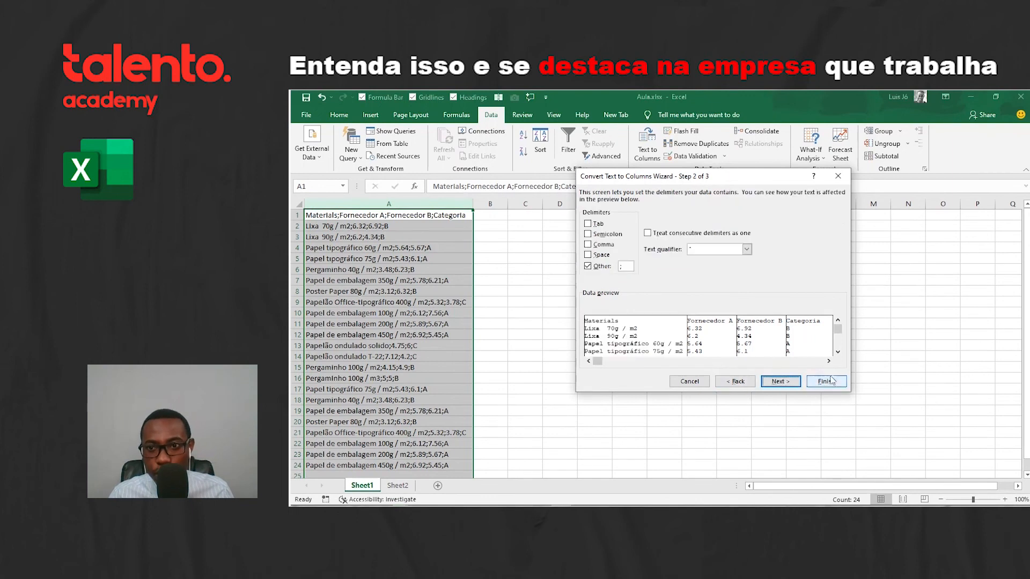
left_click(780, 381)
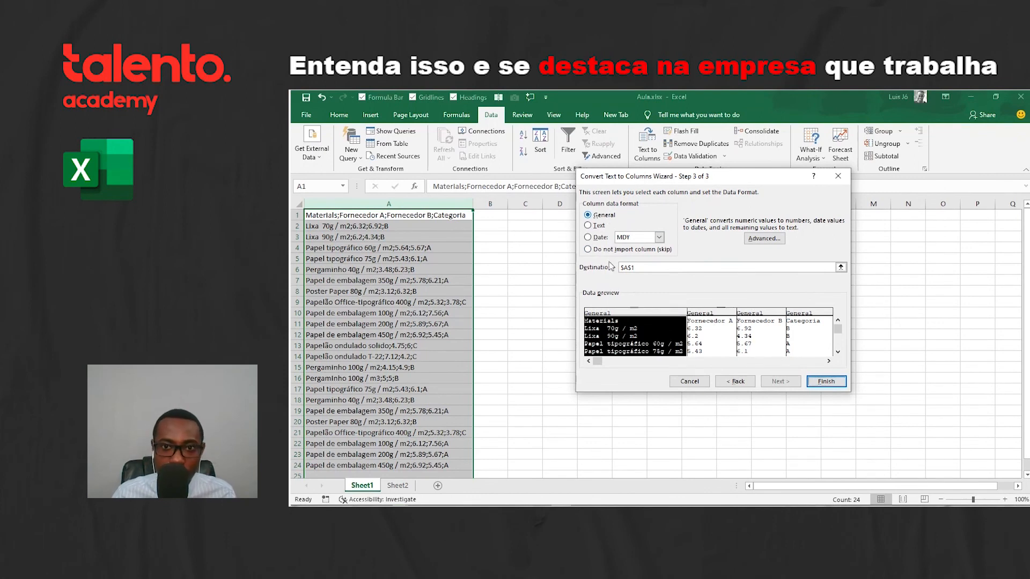
left_click(705, 323)
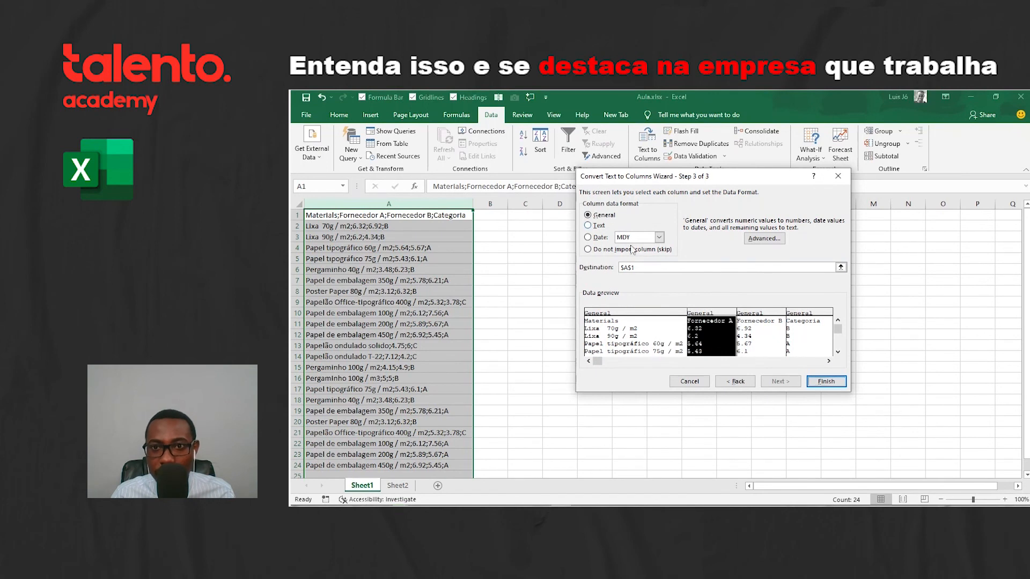
left_click(660, 322)
left_click(588, 225)
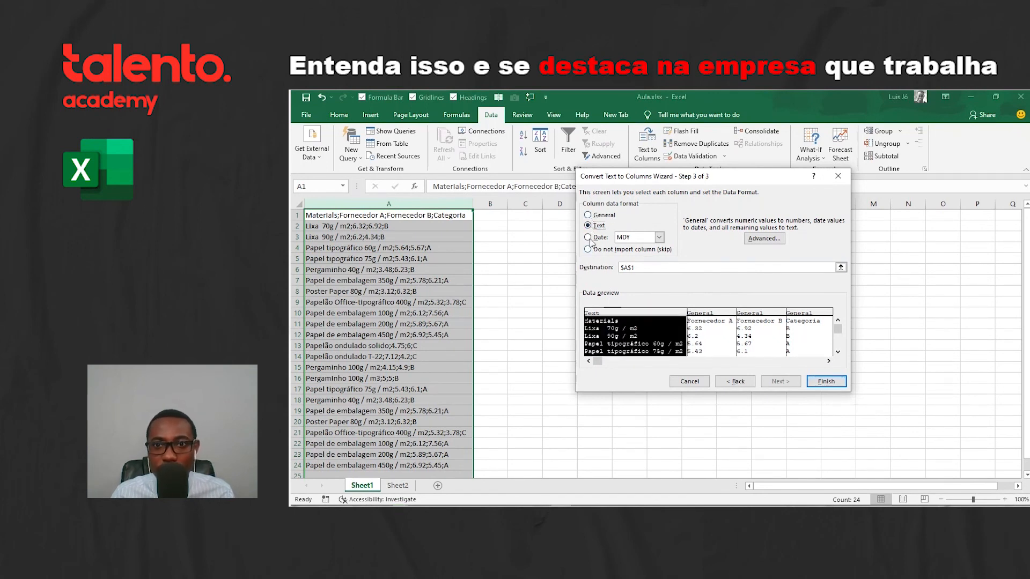
left_click(589, 215)
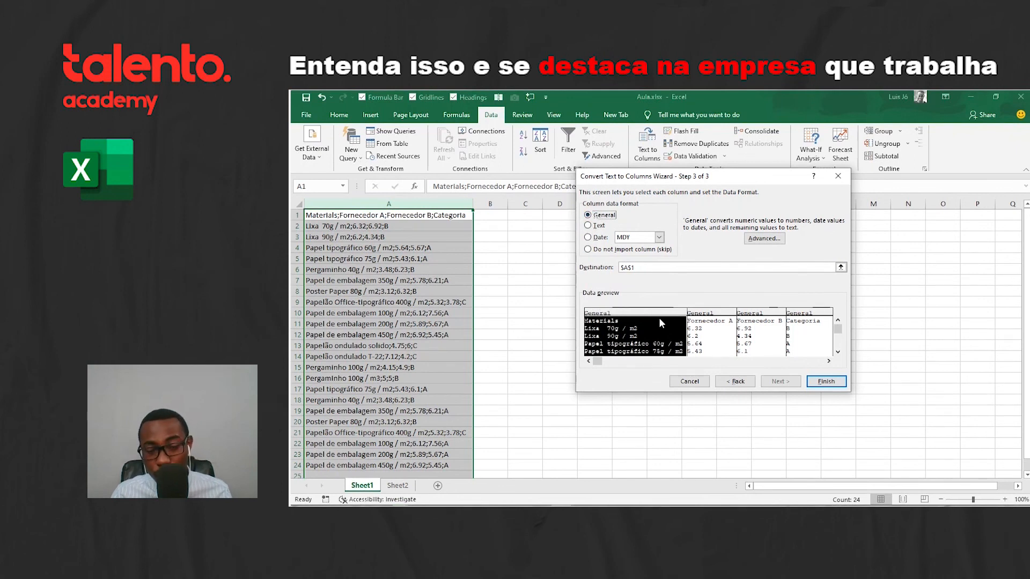
- Return to the delimiter settings and finish the conversion to split column A into separate columns
left_click(735, 381)
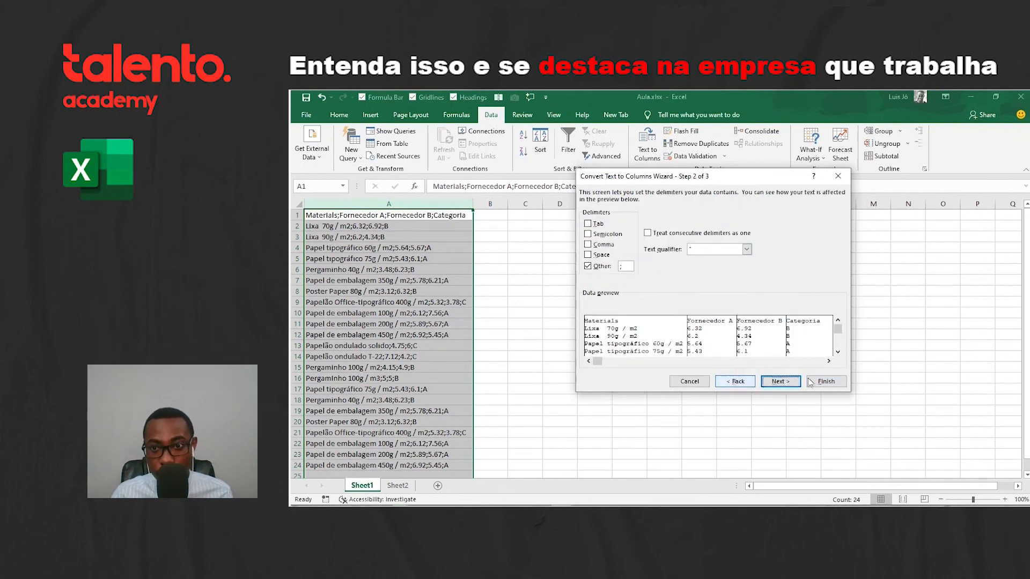
left_click(824, 381)
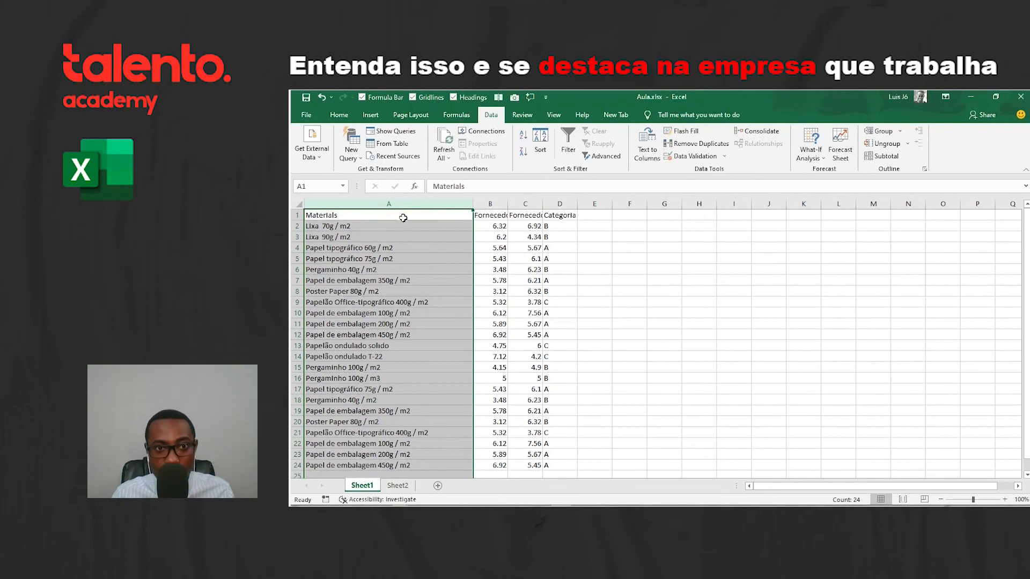